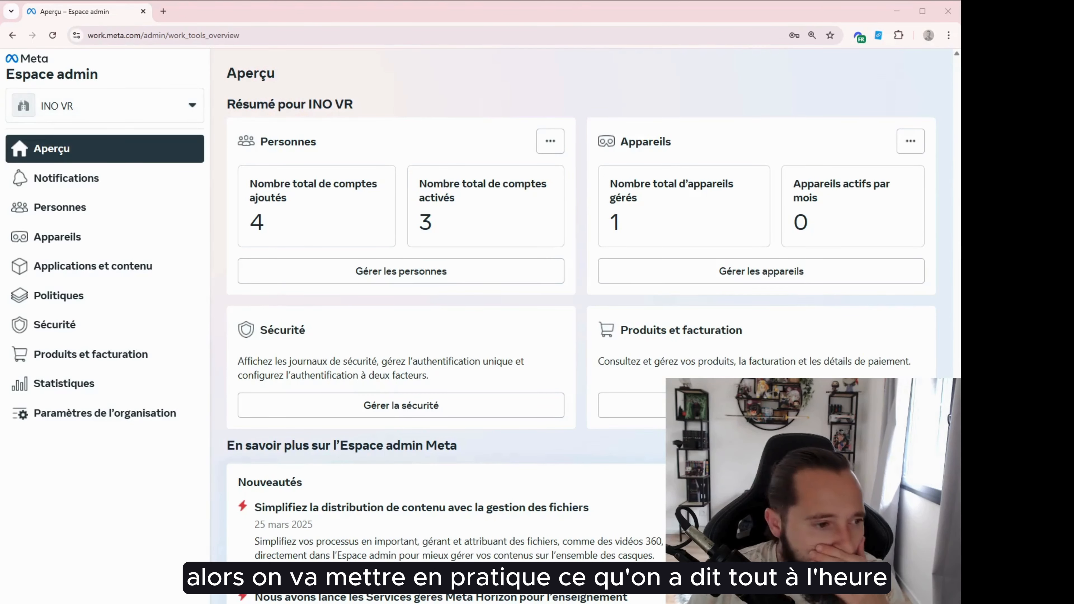
Step: Review the notice on shared mode being included for everyone in the products and billing section
left_click(100, 348)
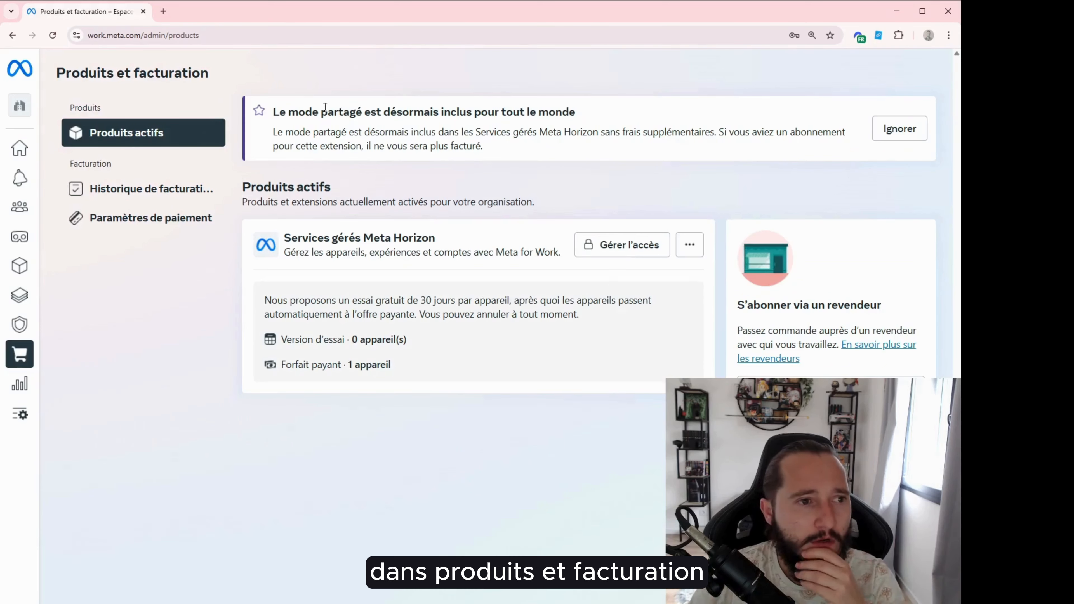
left_click_drag(325, 108, 584, 111)
left_click(617, 148)
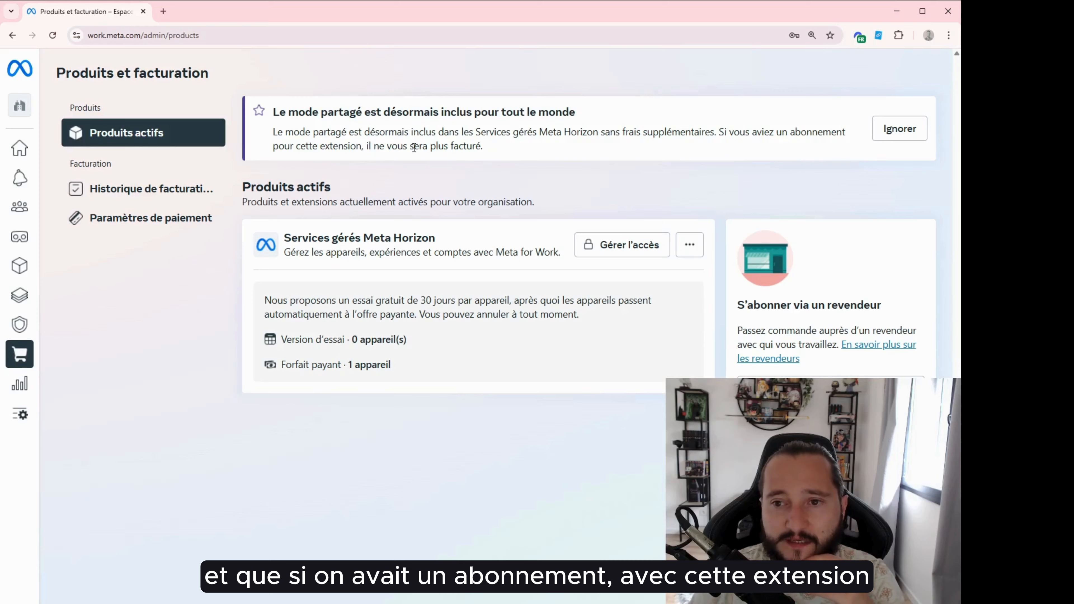
left_click_drag(405, 144, 488, 145)
left_click(488, 146)
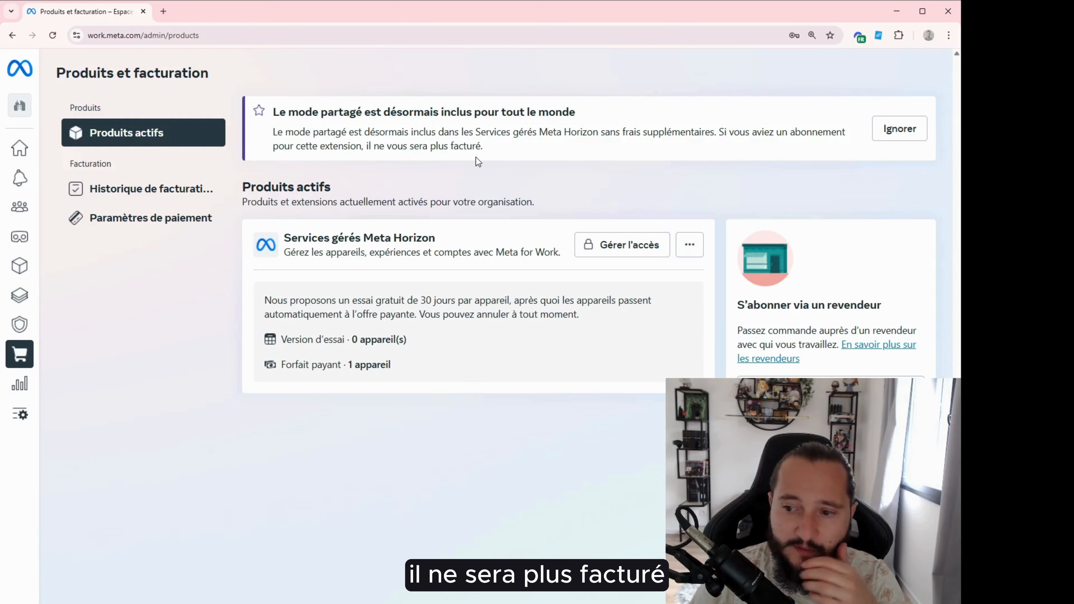
Step: Start creating a device preset in shared mode and continue past its warning page
left_click(19, 237)
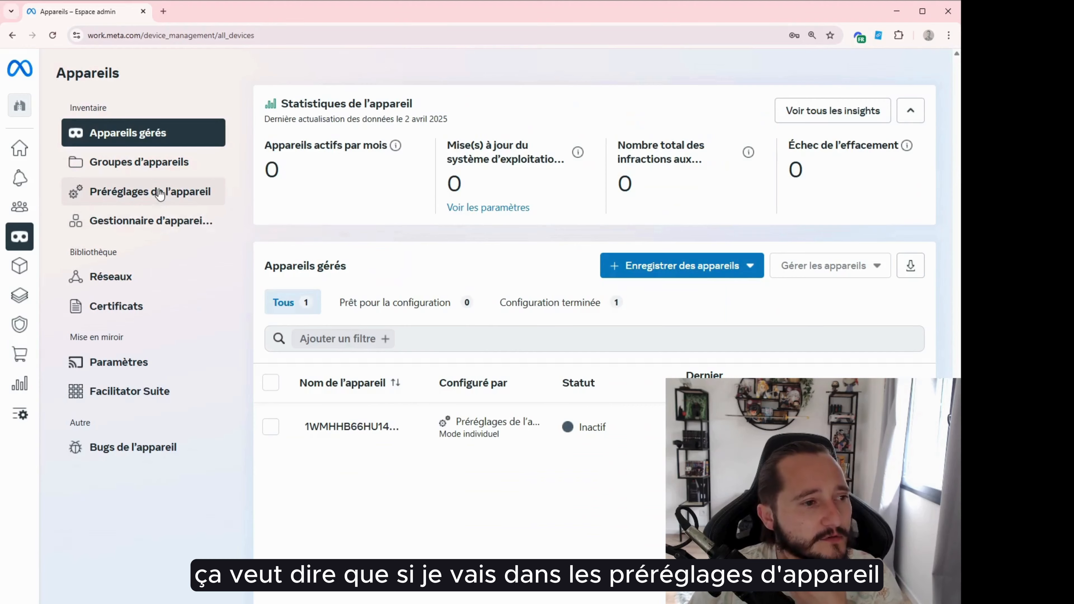
left_click(148, 192)
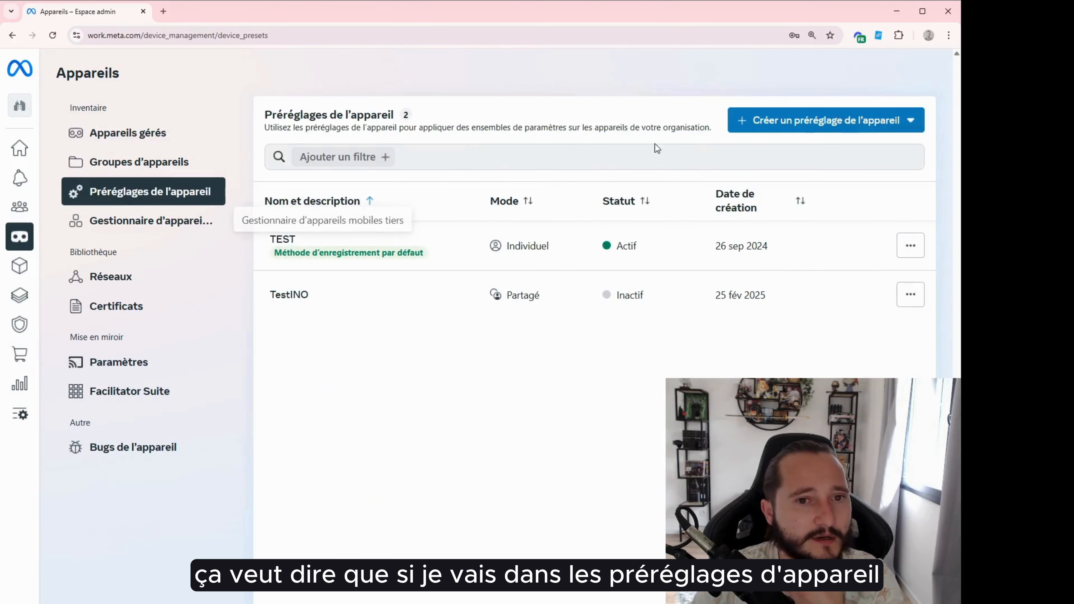
left_click(807, 127)
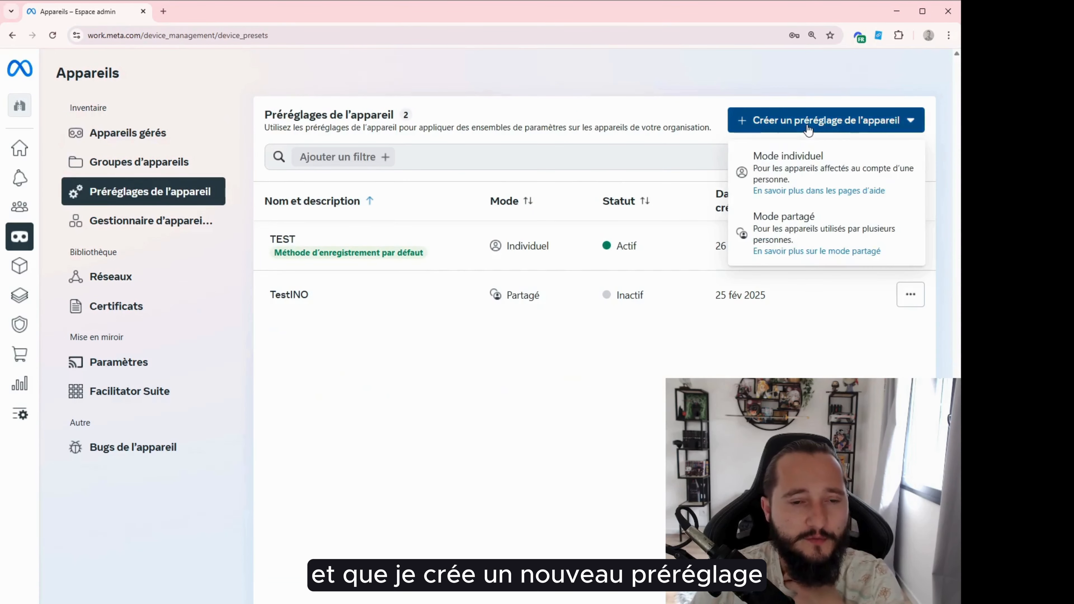
left_click(802, 233)
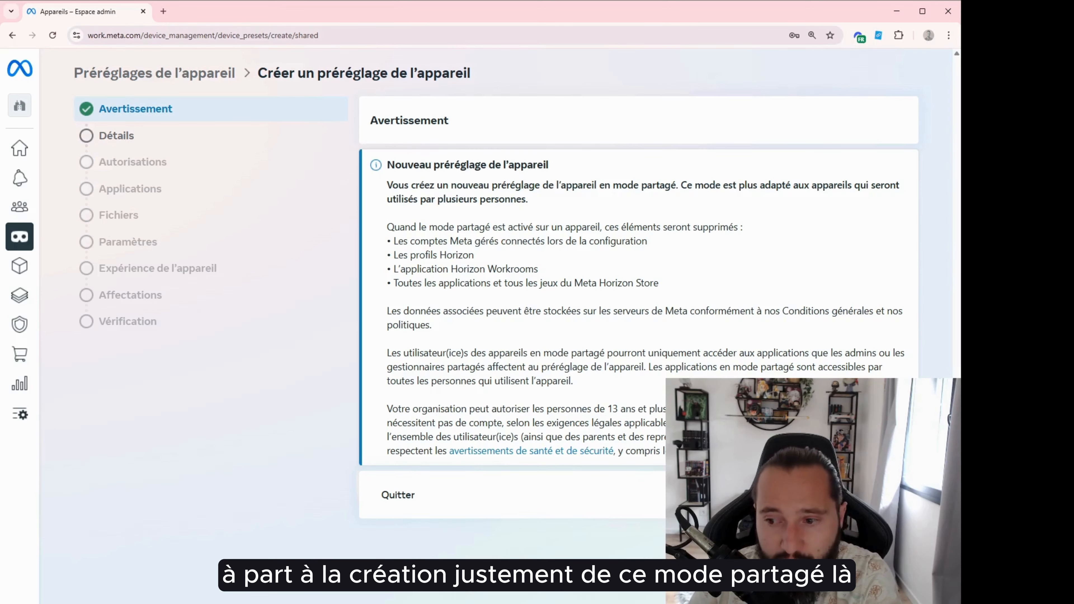
left_click(882, 495)
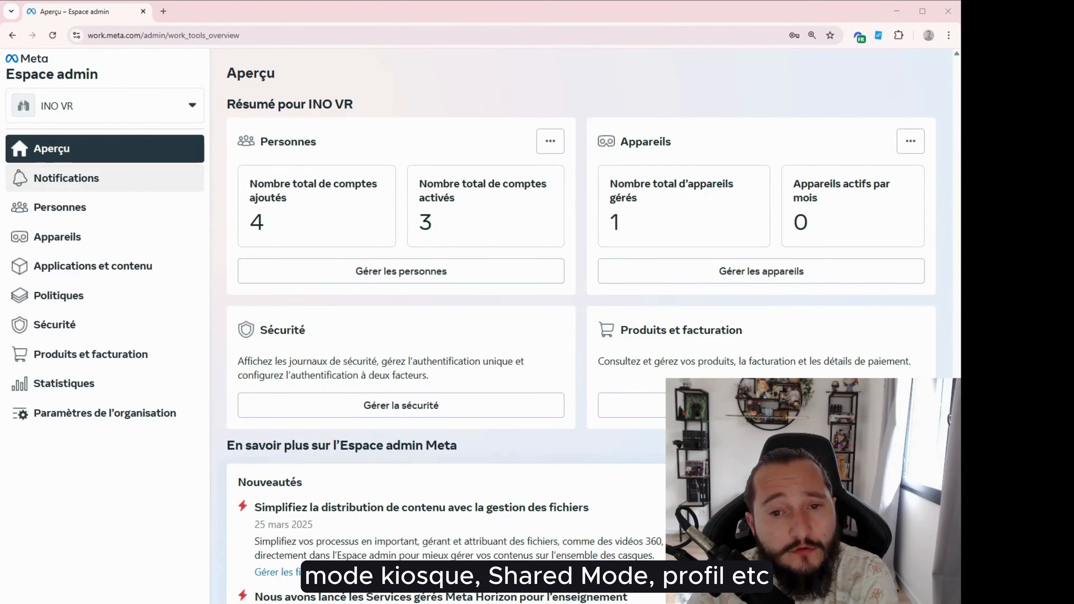
Step: Browse the full catalogue of discoverable applications for the organisation's headsets
left_click(113, 265)
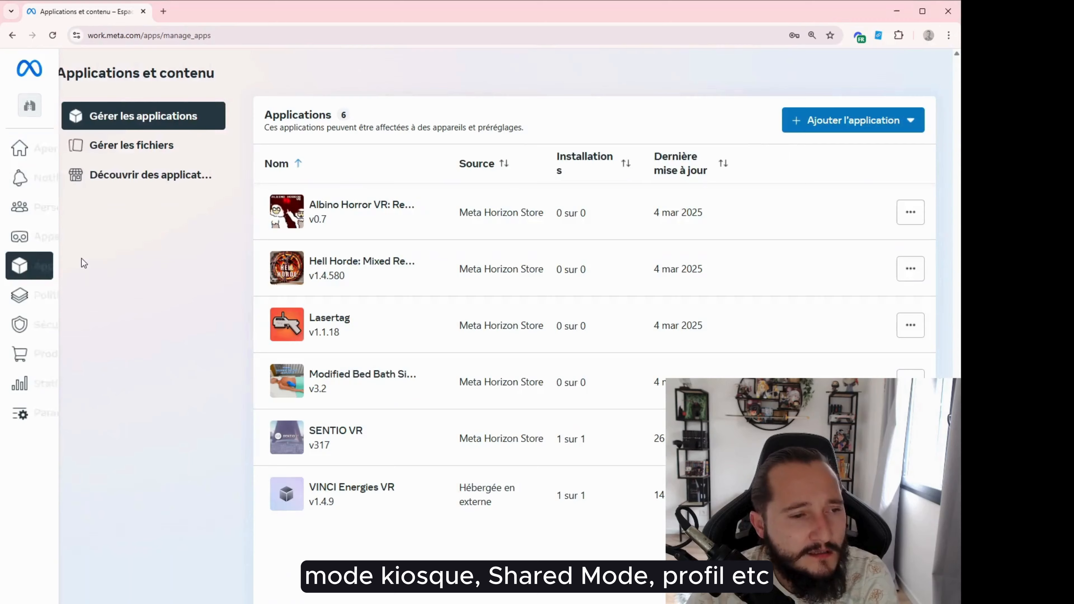
left_click(169, 175)
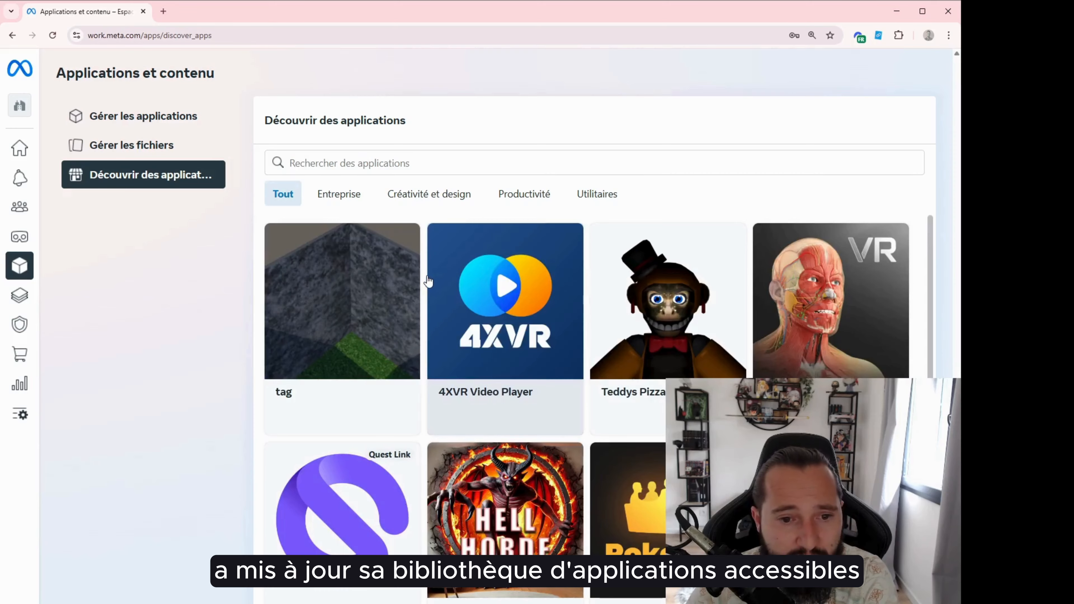
scroll(748, 324, "down", 1)
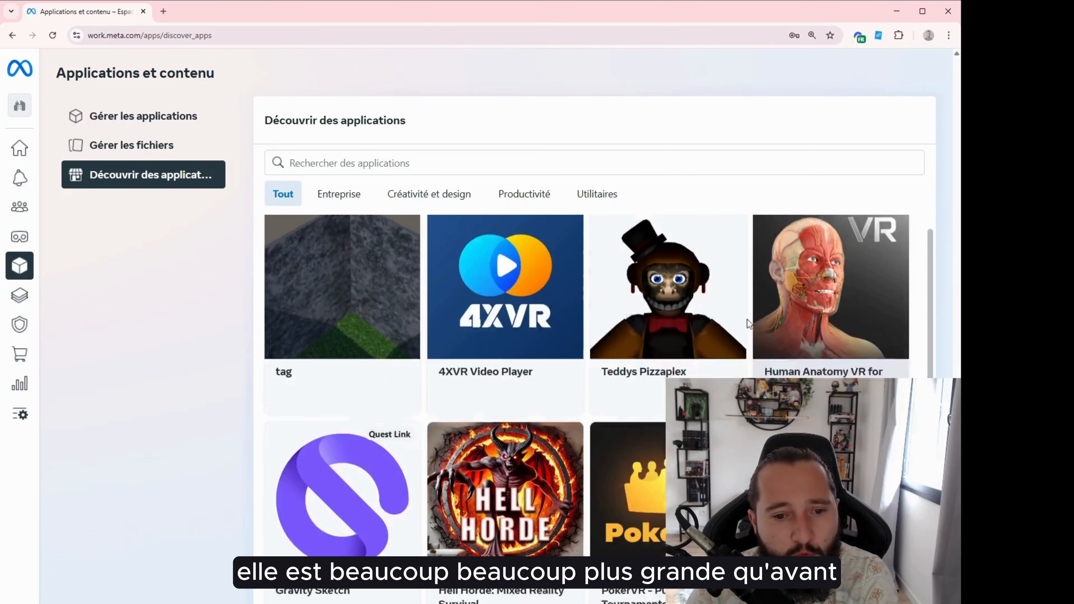
scroll(749, 324, "down", 5)
scroll(651, 421, "down", 3)
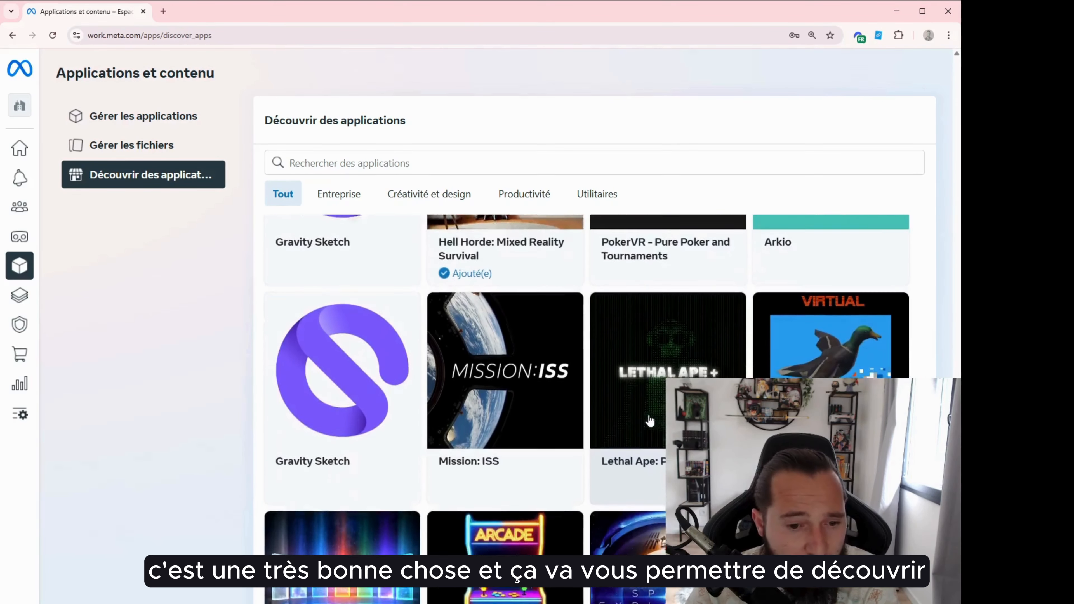
scroll(525, 382, "down", 6)
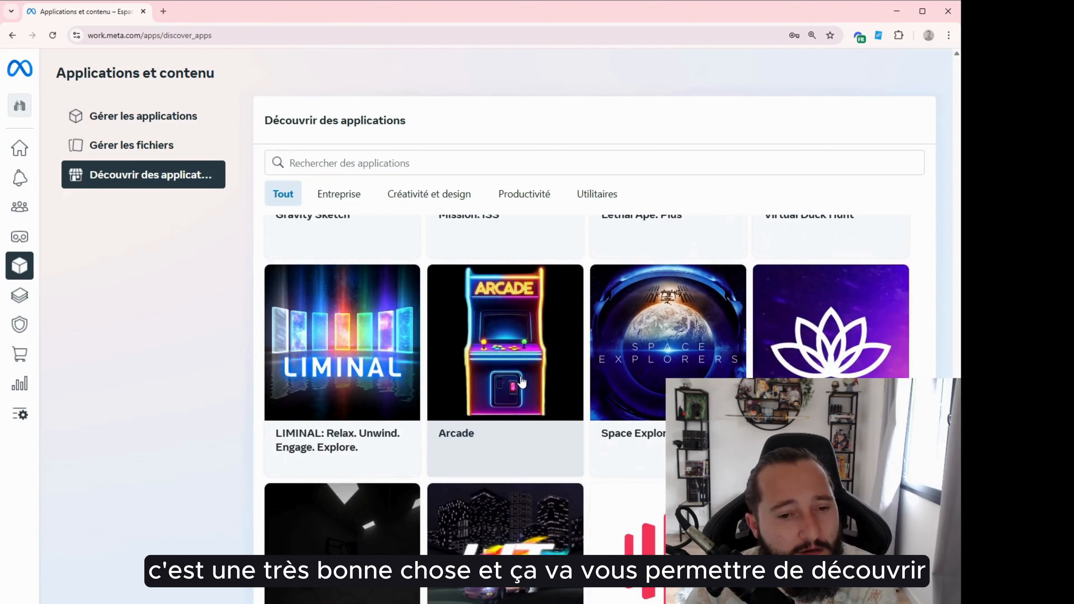
scroll(523, 382, "down", 5)
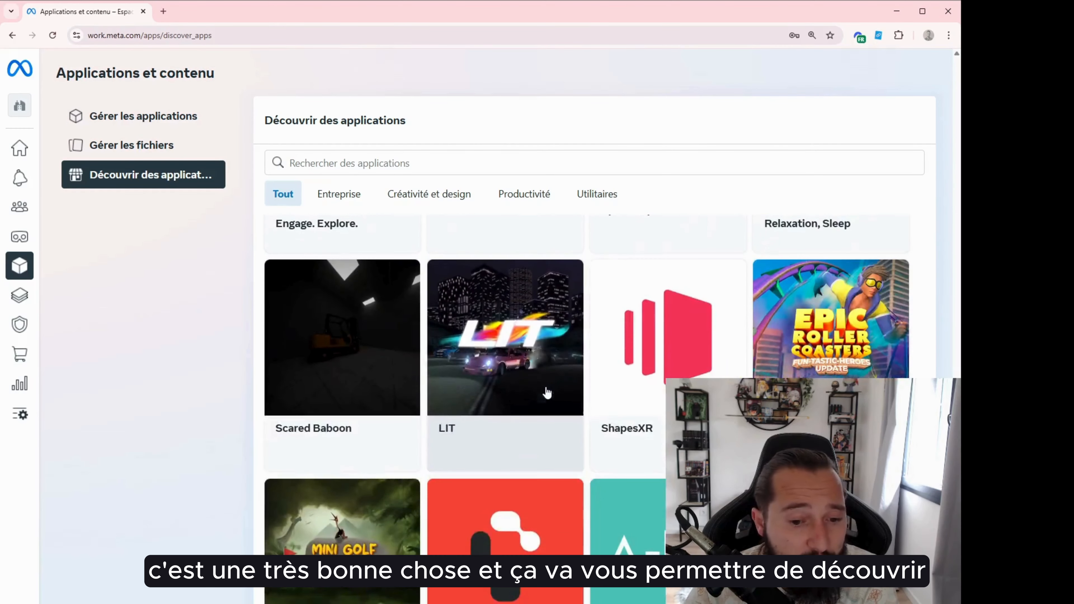
scroll(523, 386, "down", 5)
scroll(522, 395, "up", 6)
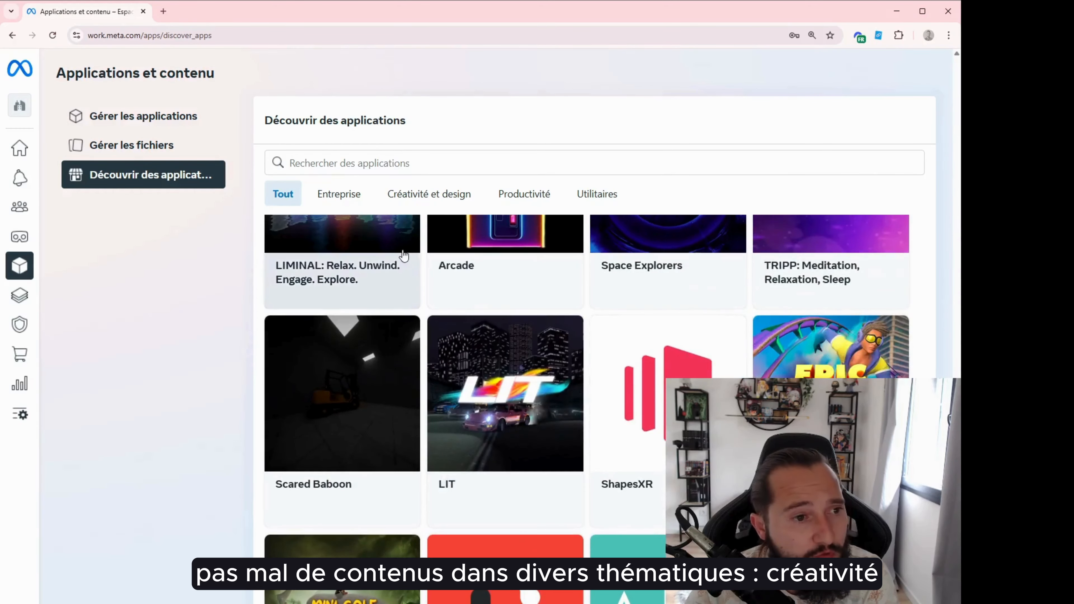
scroll(404, 255, "up", 12)
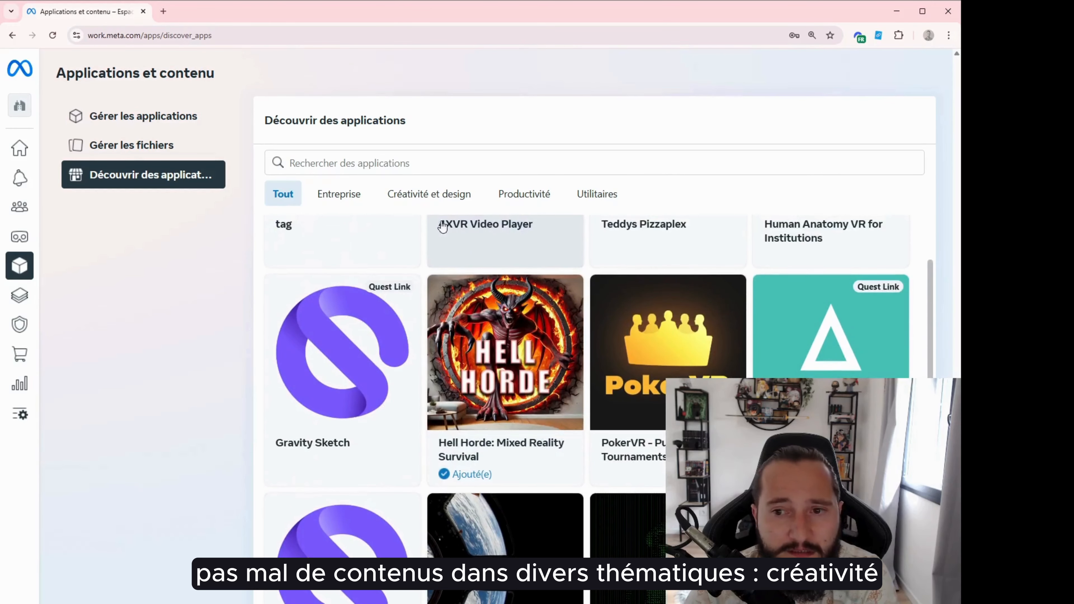
Step: Filter the discoverable applications by Créativité et design and look through the listed apps
left_click(470, 198)
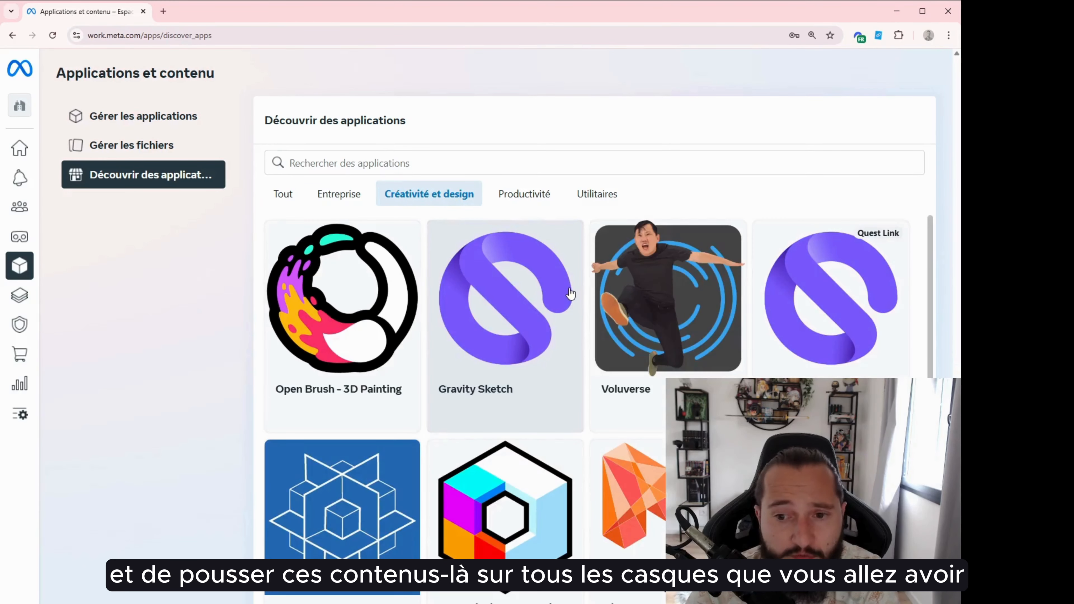
scroll(573, 291, "down", 2)
scroll(554, 326, "down", 4)
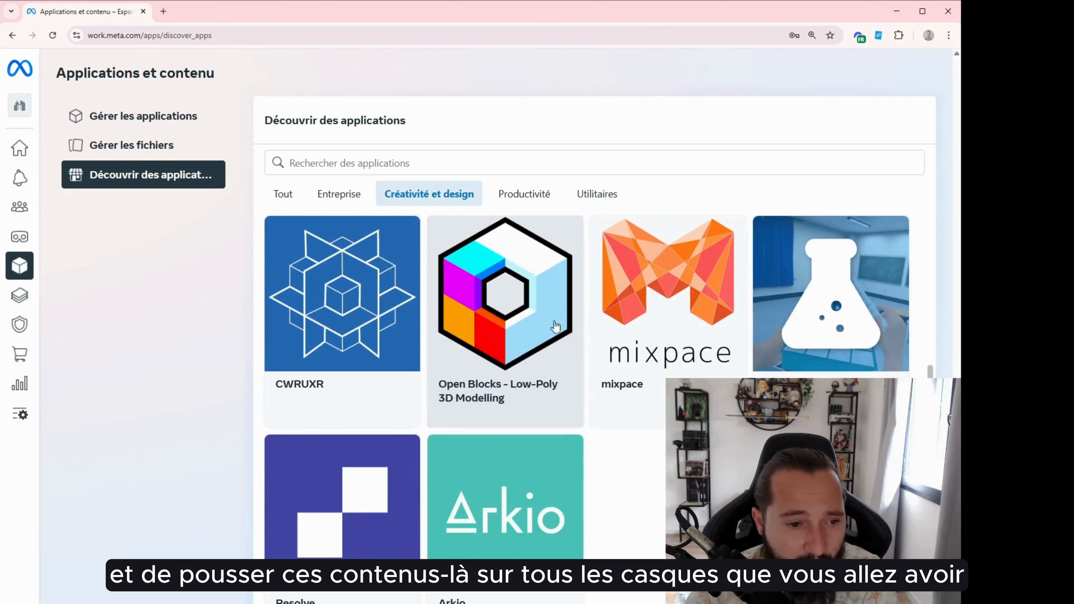
scroll(537, 361, "down", 1)
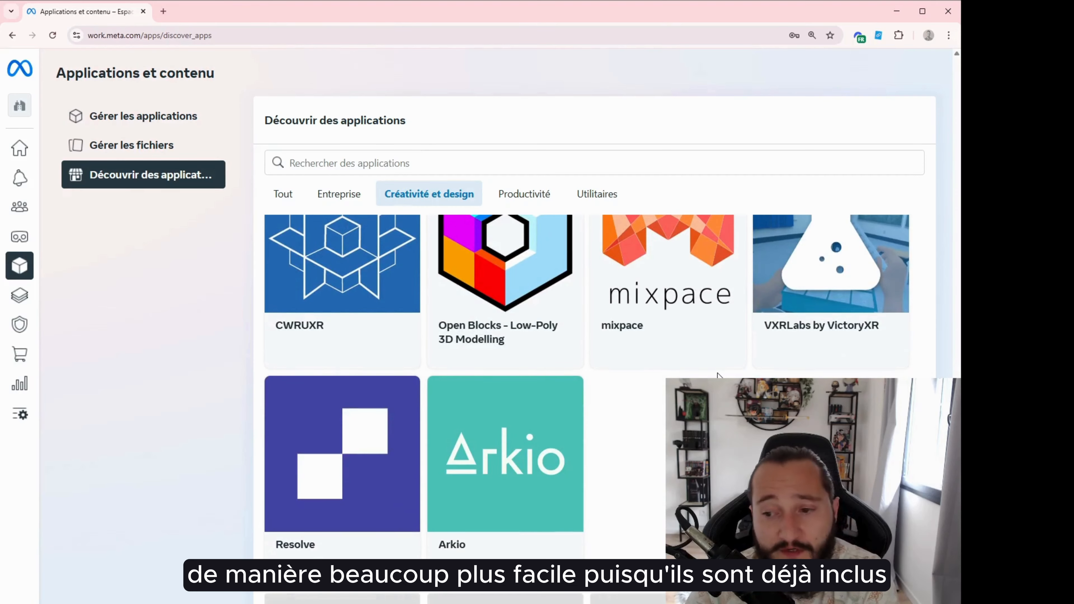
scroll(718, 375, "down", 5)
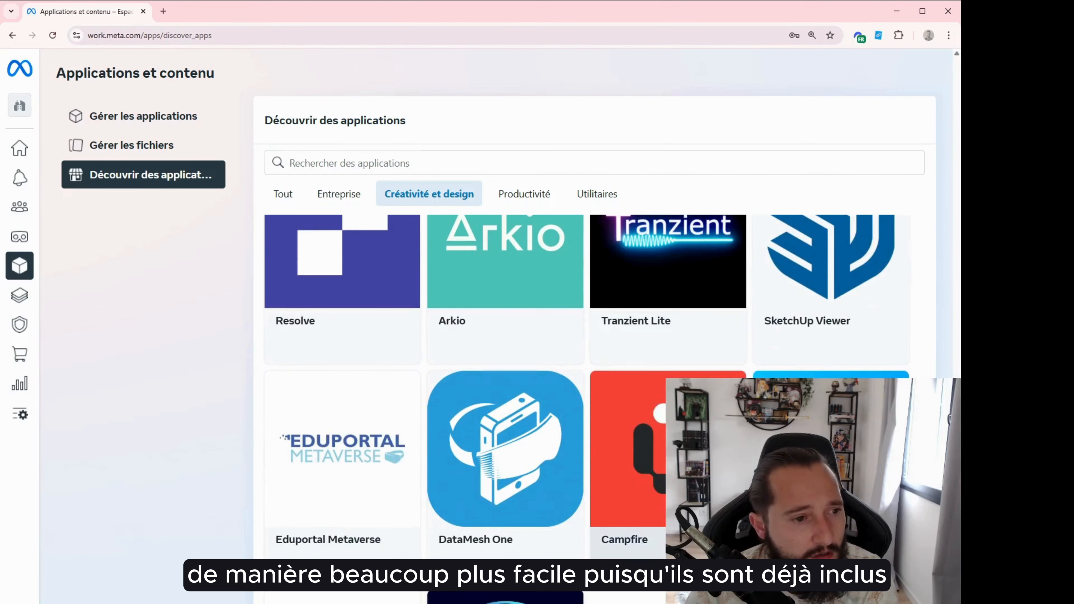
scroll(508, 351, "up", 7)
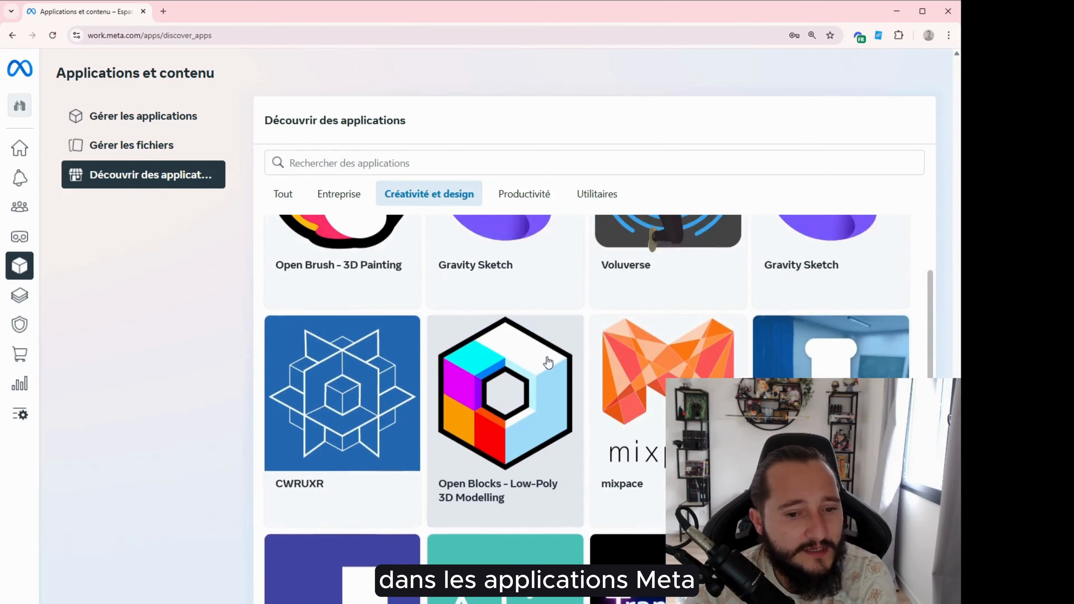
scroll(550, 356, "up", 3)
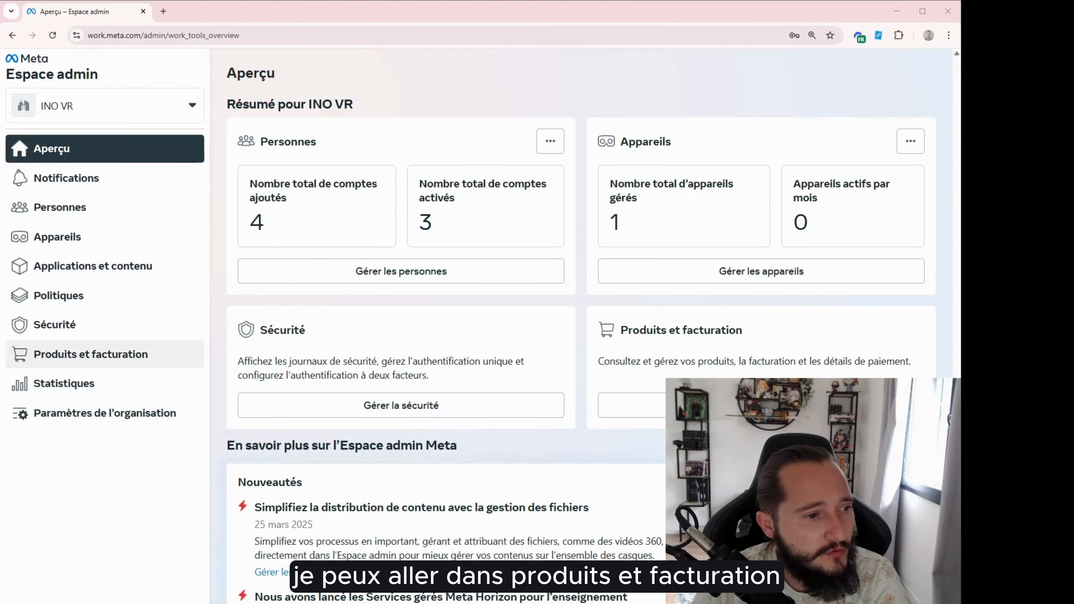
Step: Consult the help article on subscribing through a reseller from the products and billing page, then close it
left_click(91, 355)
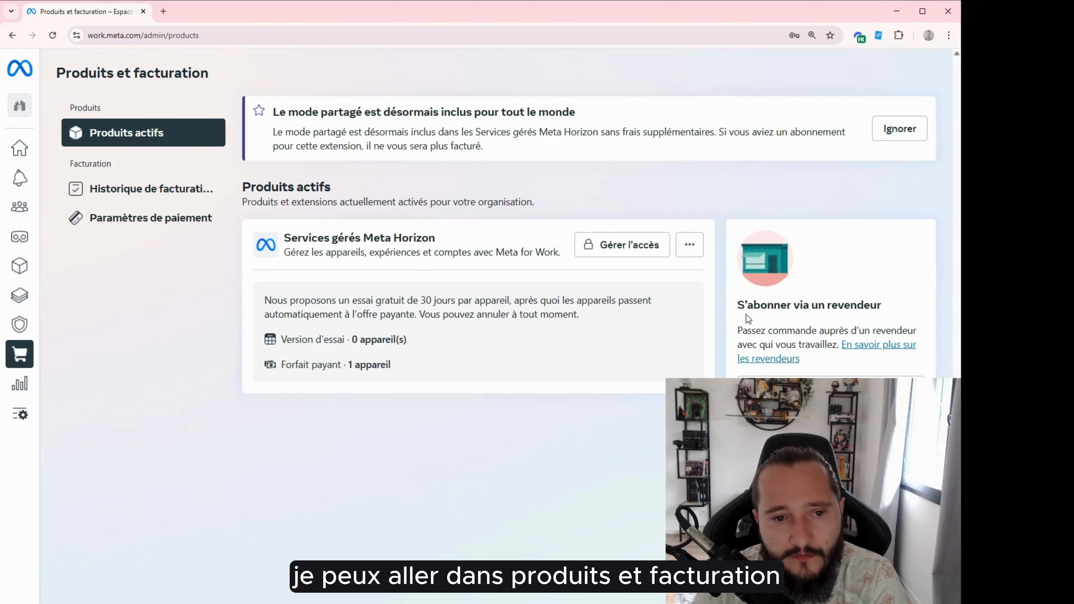
left_click_drag(746, 305, 850, 310)
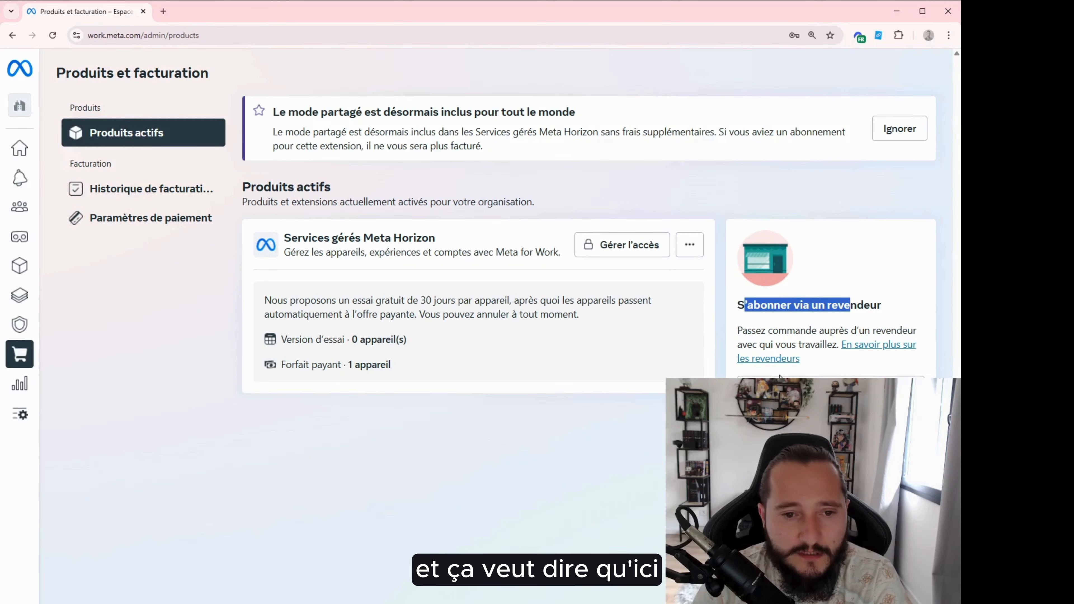
left_click(889, 351)
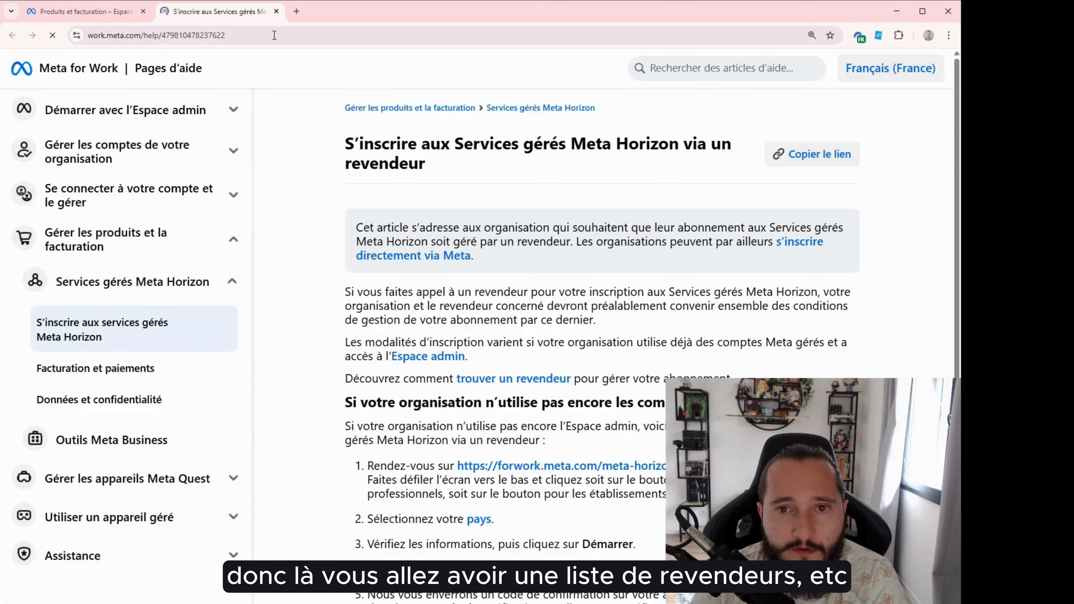
left_click(277, 11)
Step: Open the reseller subscription dialog and read how the activation code is used for the first order
left_click(831, 389)
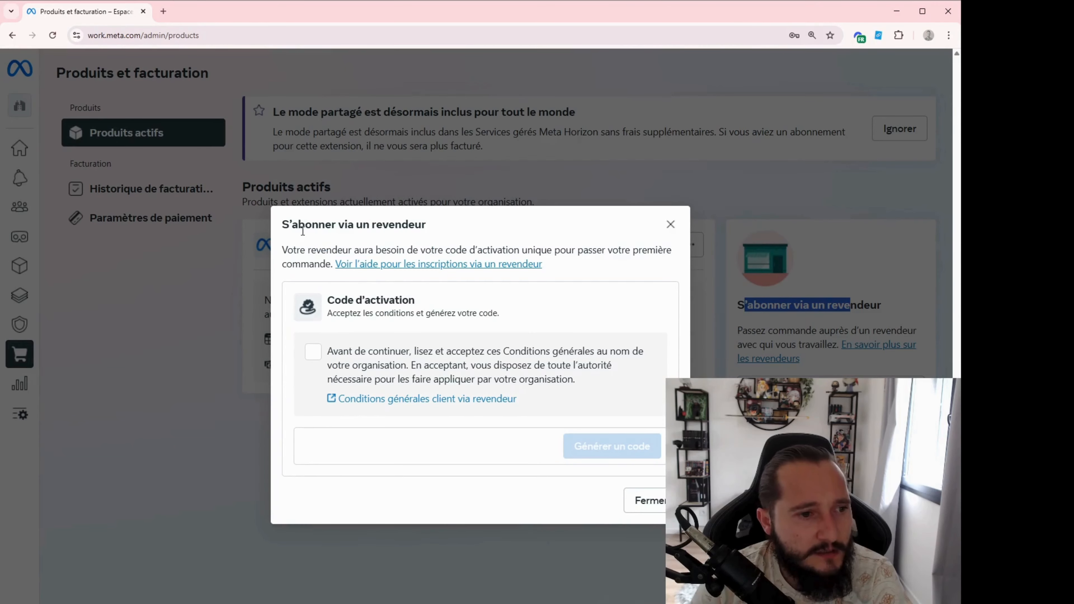
left_click_drag(321, 248, 487, 249)
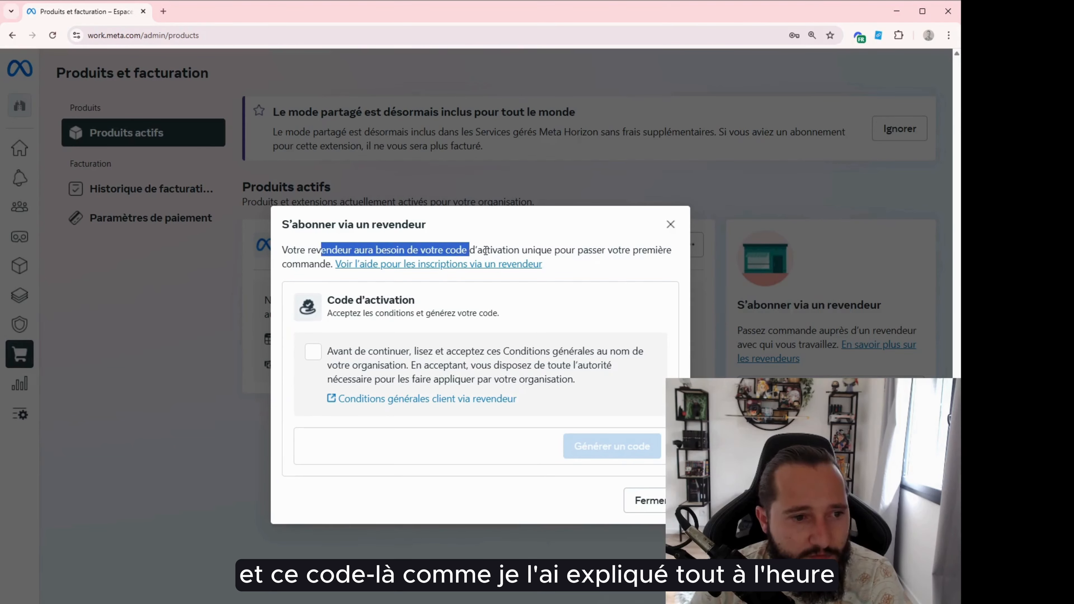
left_click(488, 249)
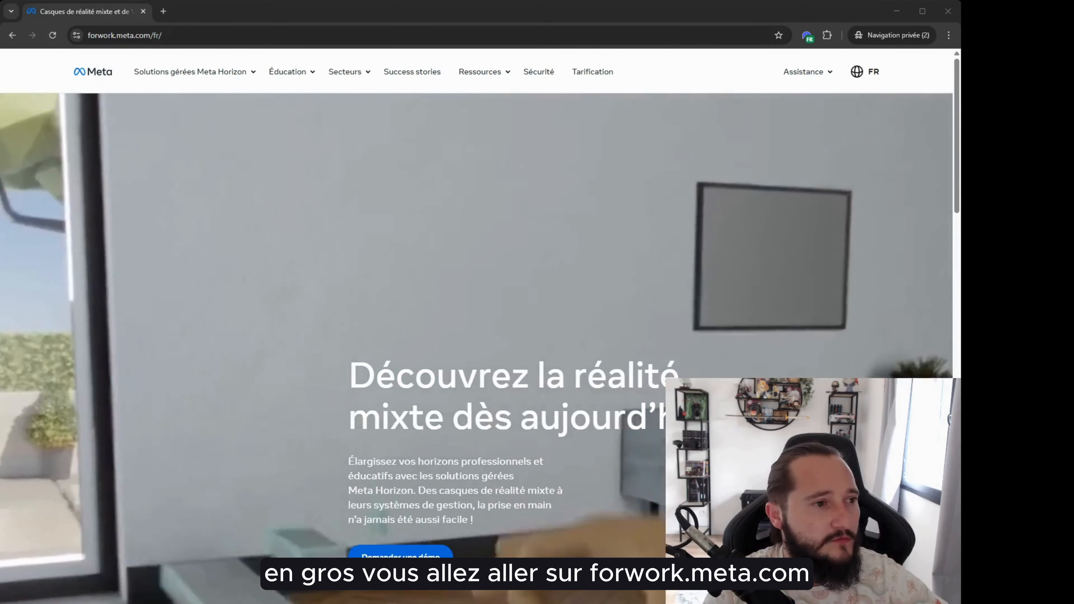
Step: On the forwork.meta.com site, open the Meta Horizon managed solutions page for obtaining an activation code and find its sign-up options
mouse_move(195, 72)
left_click(396, 120)
scroll(478, 296, "down", 4)
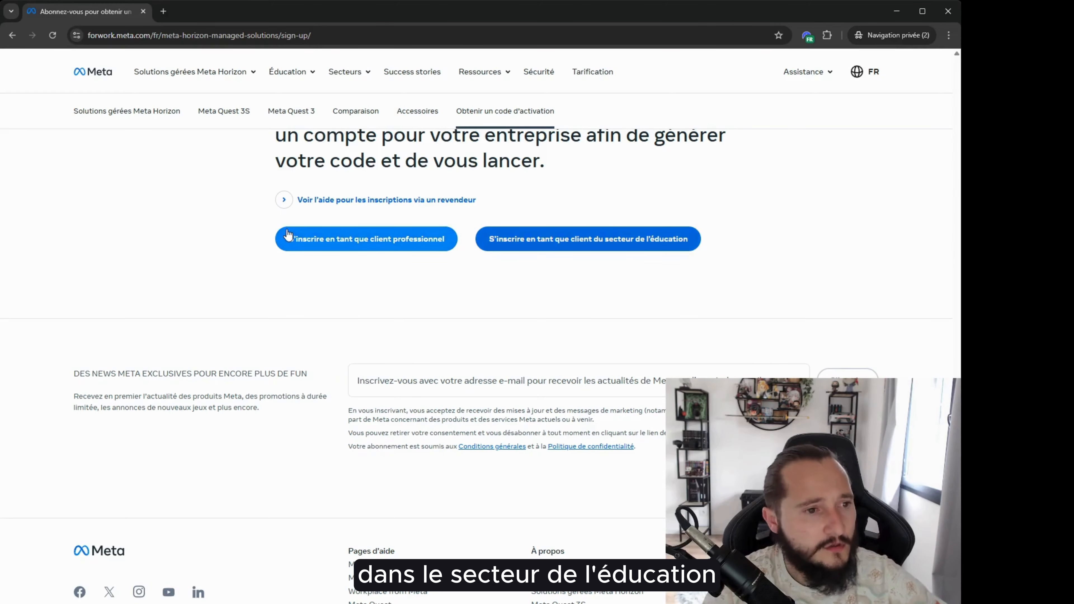
Step: Start the sign-up as a professional customer with France as the country
left_click(398, 248)
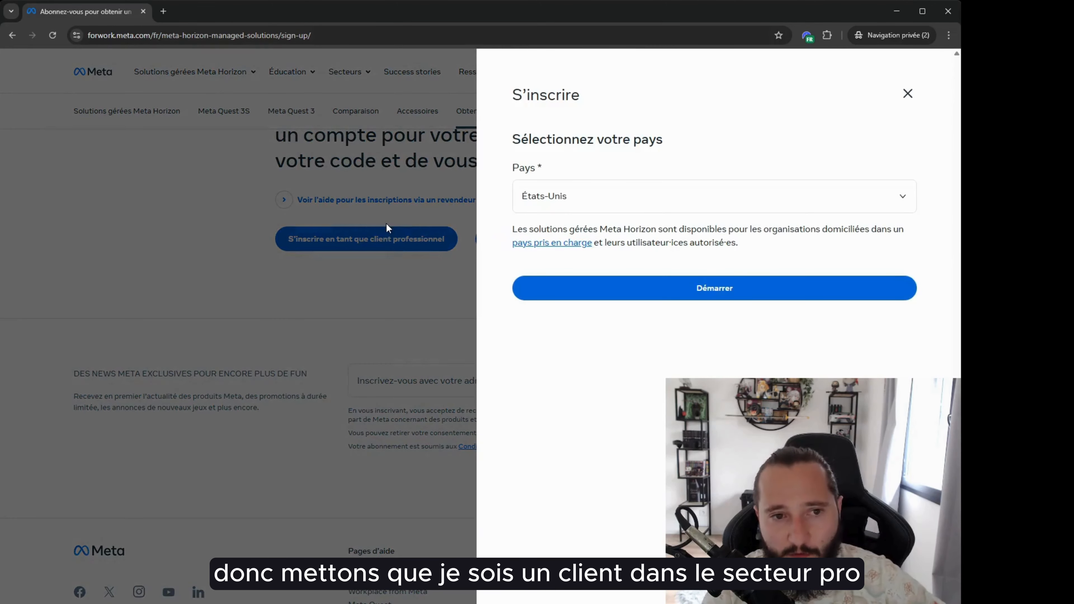
left_click(609, 208)
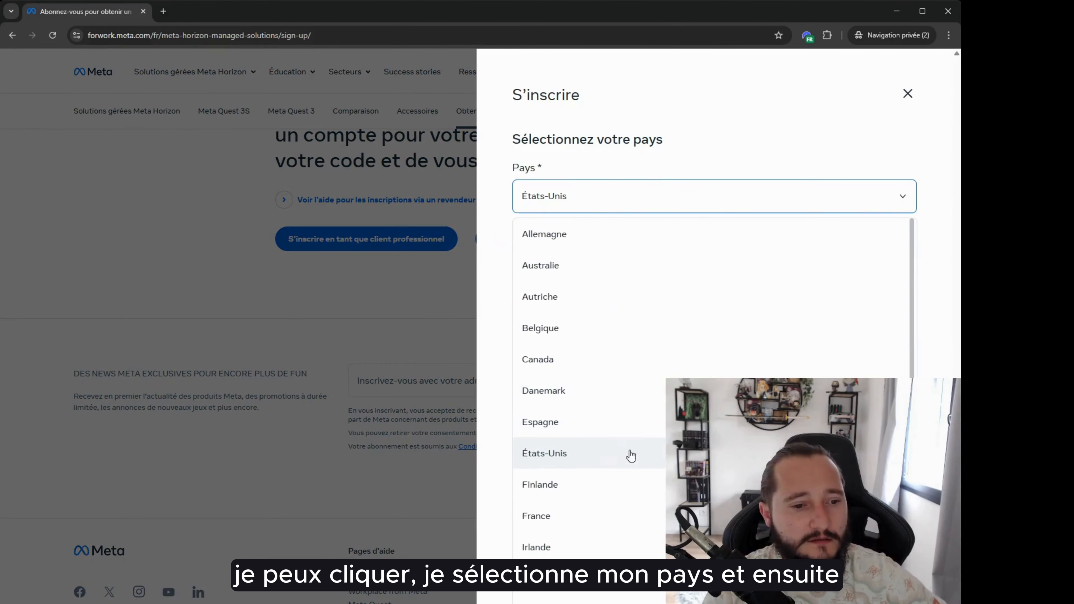
left_click(629, 508)
left_click(550, 250)
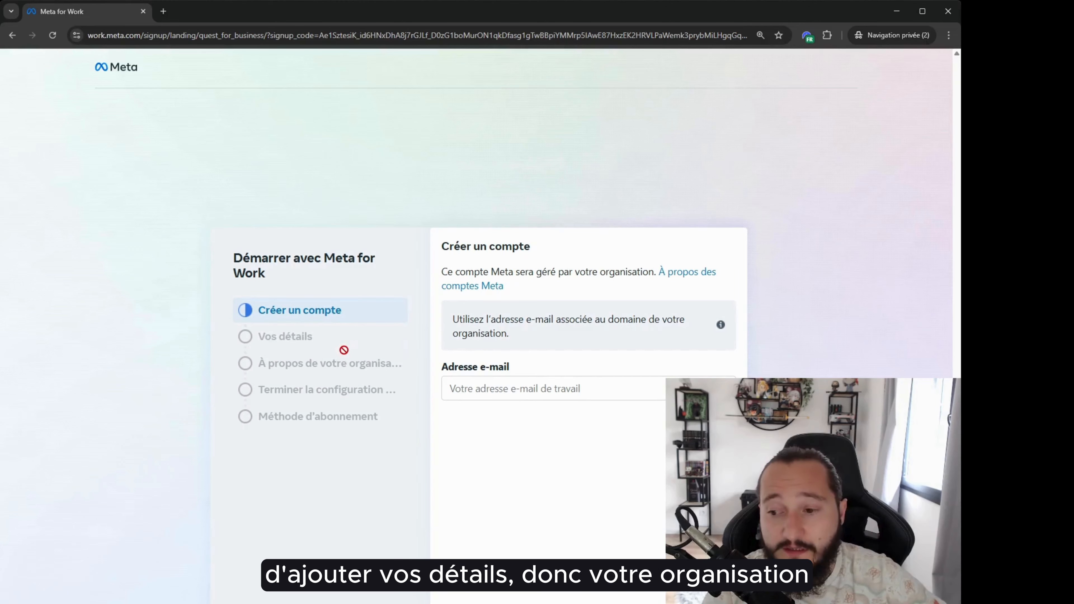